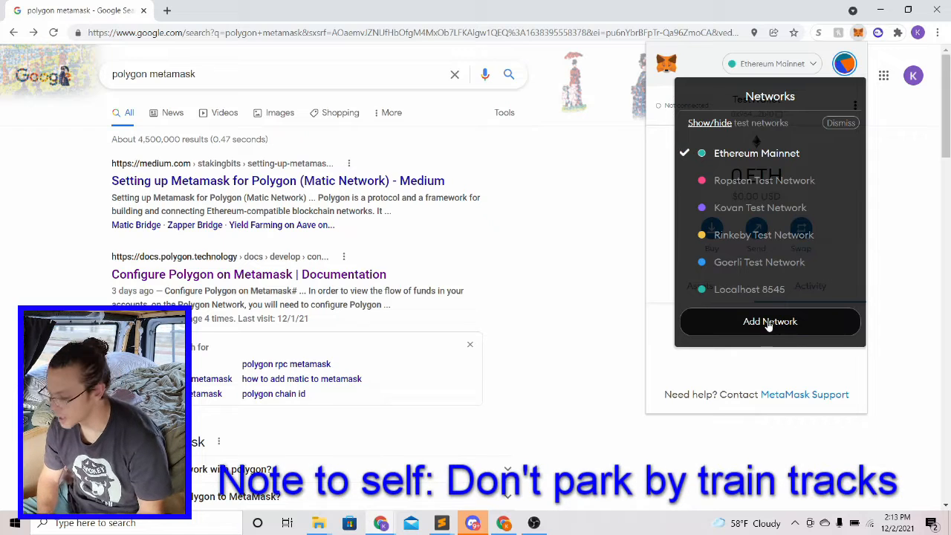
Step: Open the form for adding a network and look up the Polygon-Mainnet settings in the Configure Polygon on Metamask documentation
click(770, 322)
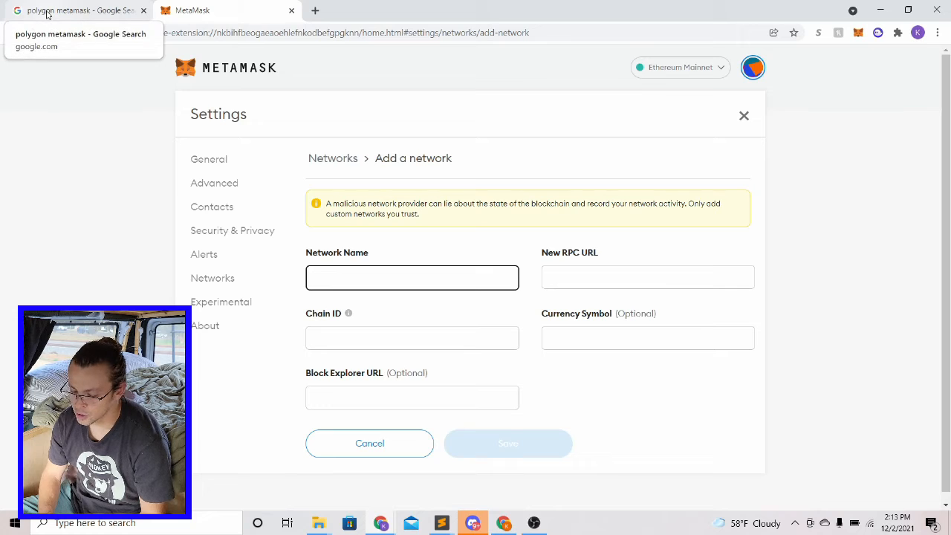
click(47, 14)
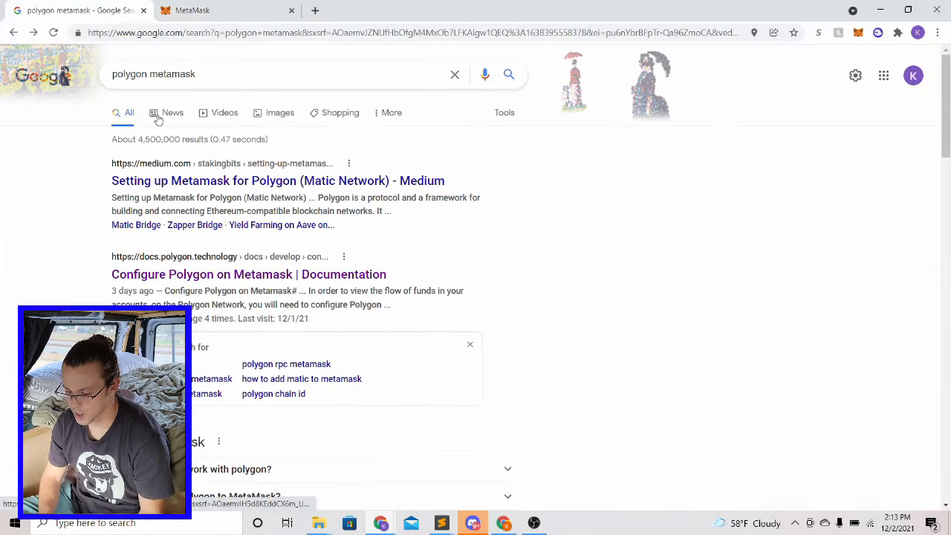
click(264, 275)
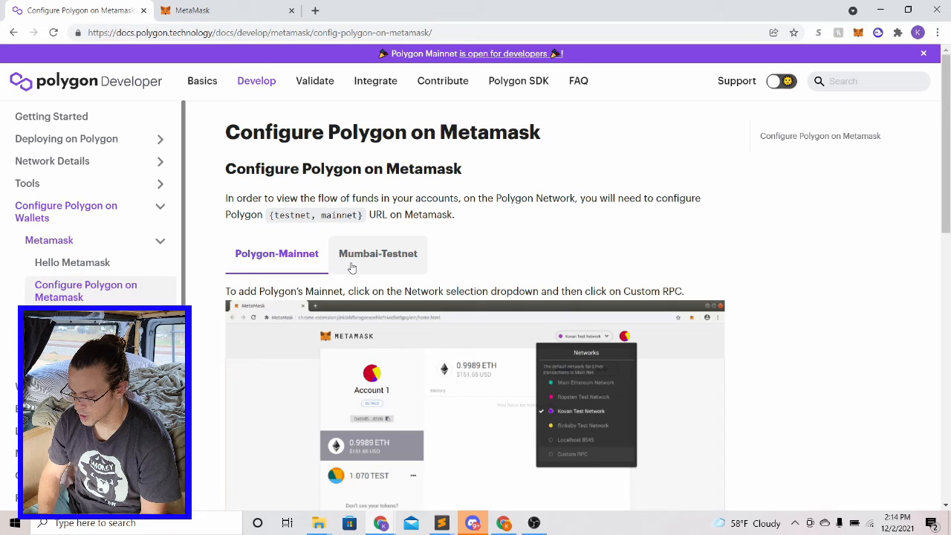
scroll(345, 285, down, 2)
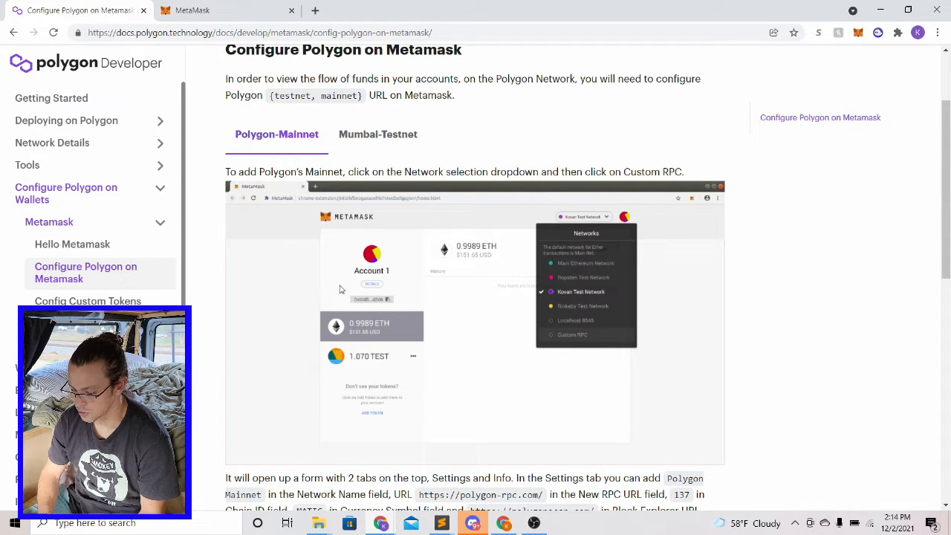
scroll(340, 289, down, 4)
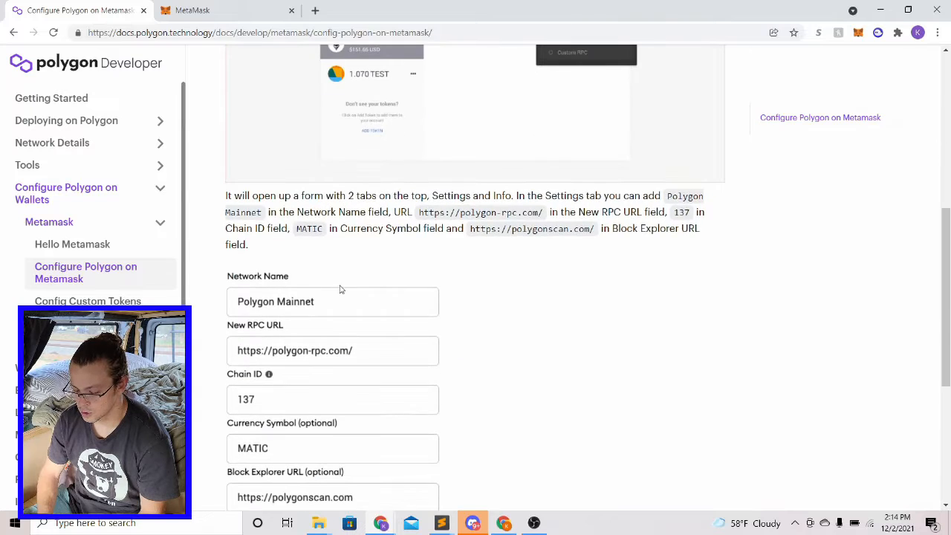
scroll(336, 318, down, 2)
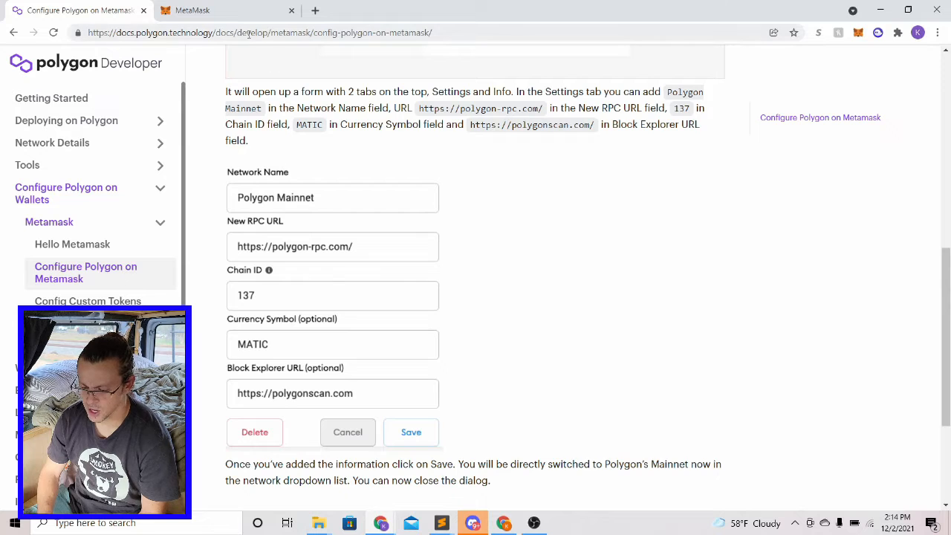
Step: Return to the new network form in MetaMask and set the network name to Polygon
click(227, 11)
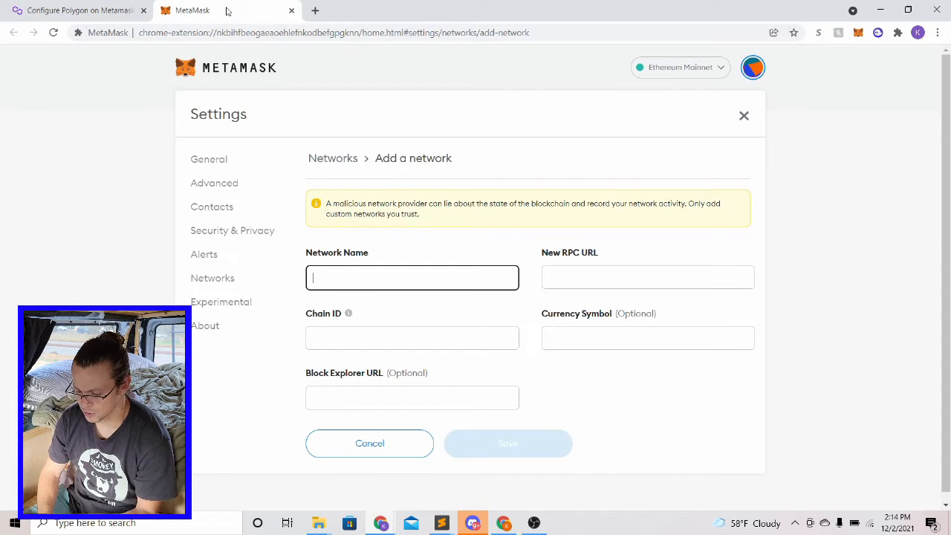
click(72, 10)
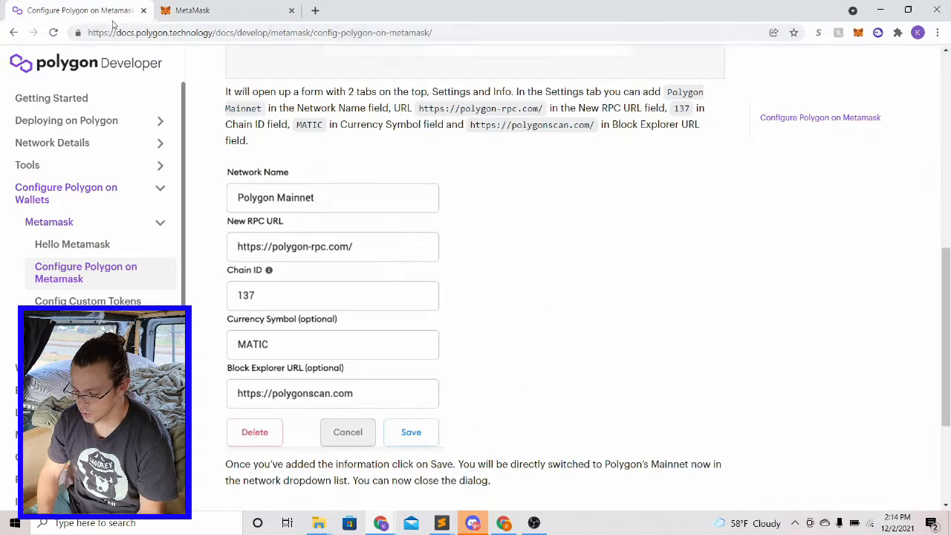
click(196, 12)
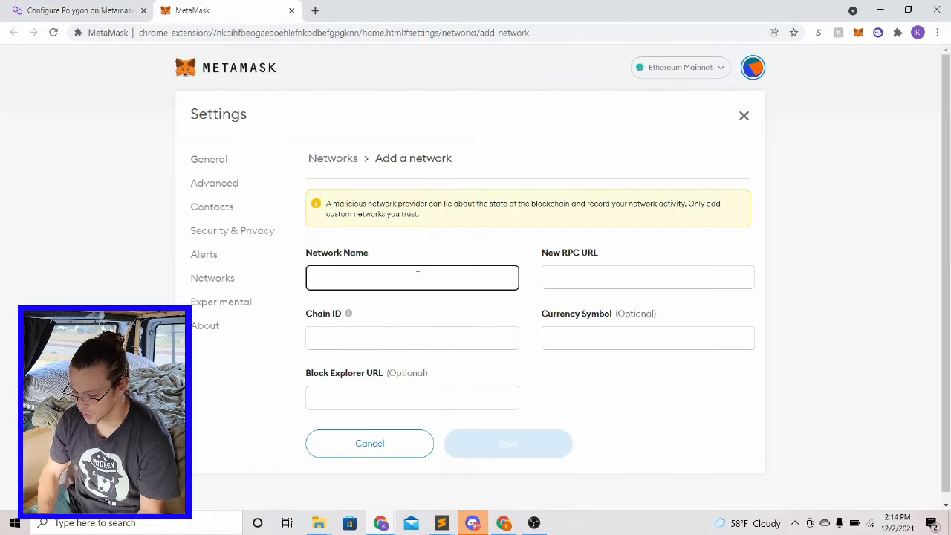
text(Polyon)
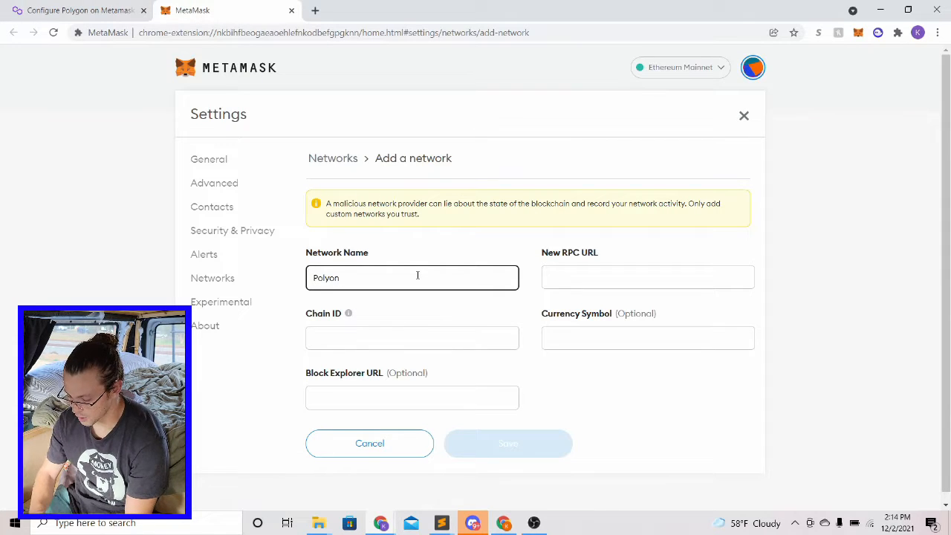
key(BackSpace)
key(BackSpace)
text(gon)
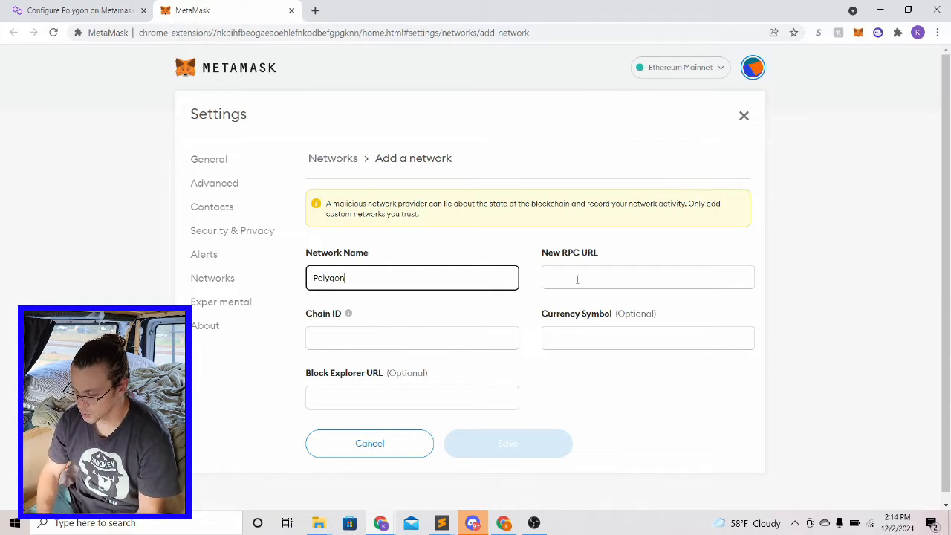
click(75, 11)
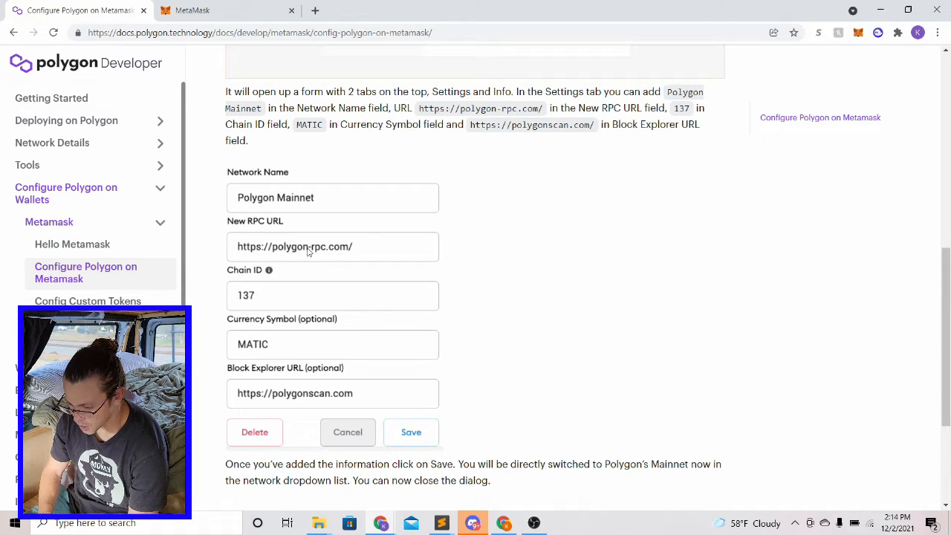
click(239, 10)
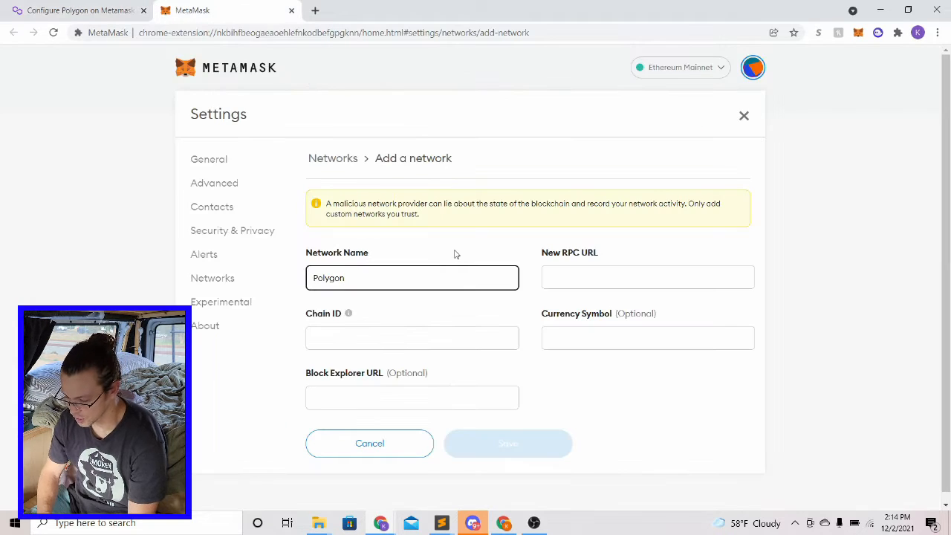
click(606, 287)
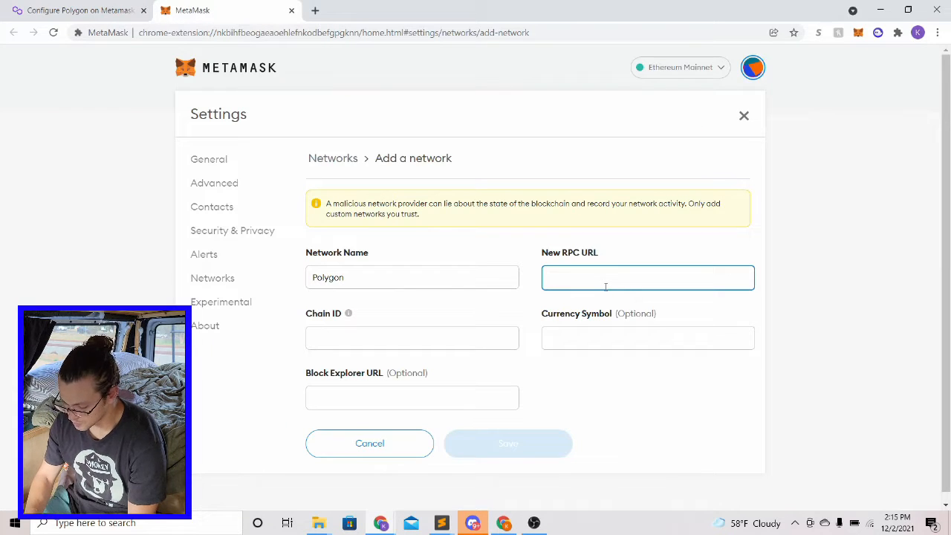
text(https://)
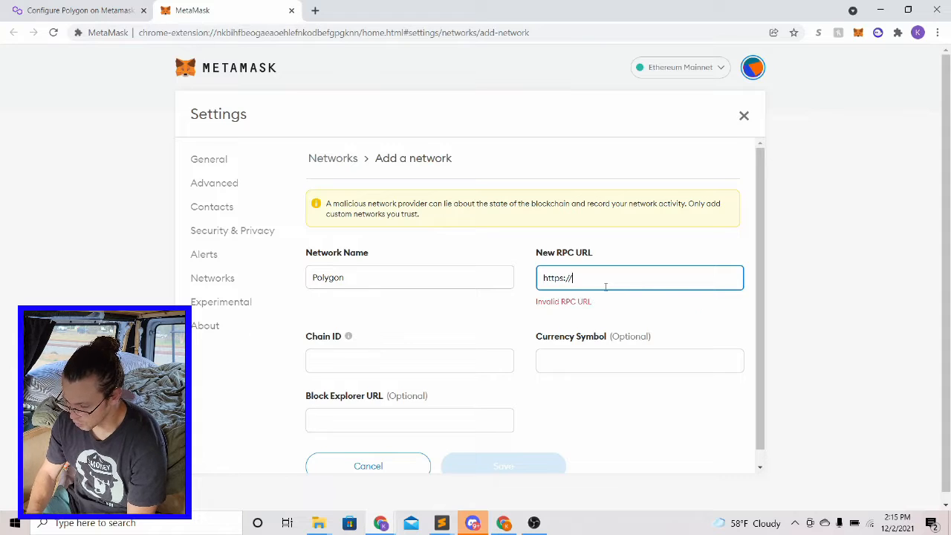
text(polygon-rpc.com)
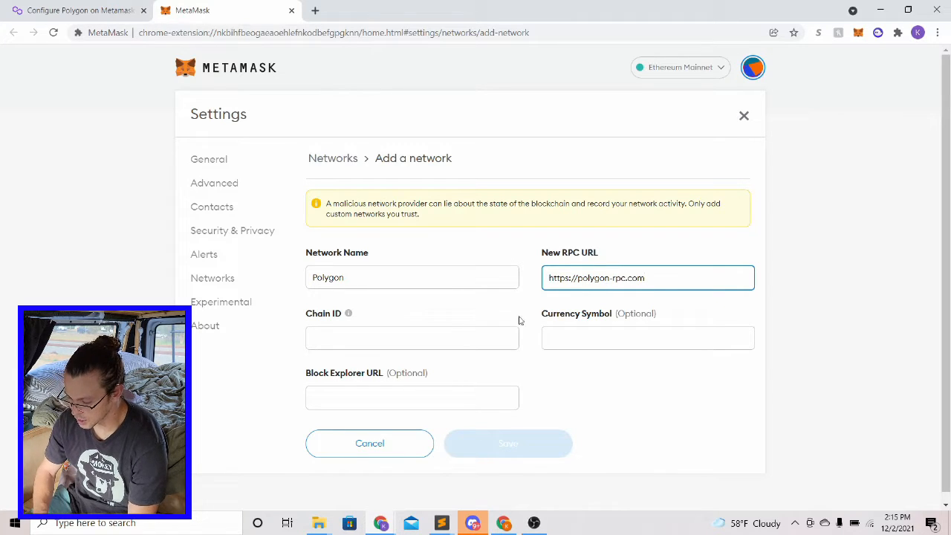
Step: Set the Polygon network's chain ID to 137 and its currency symbol to MATIC
click(482, 340)
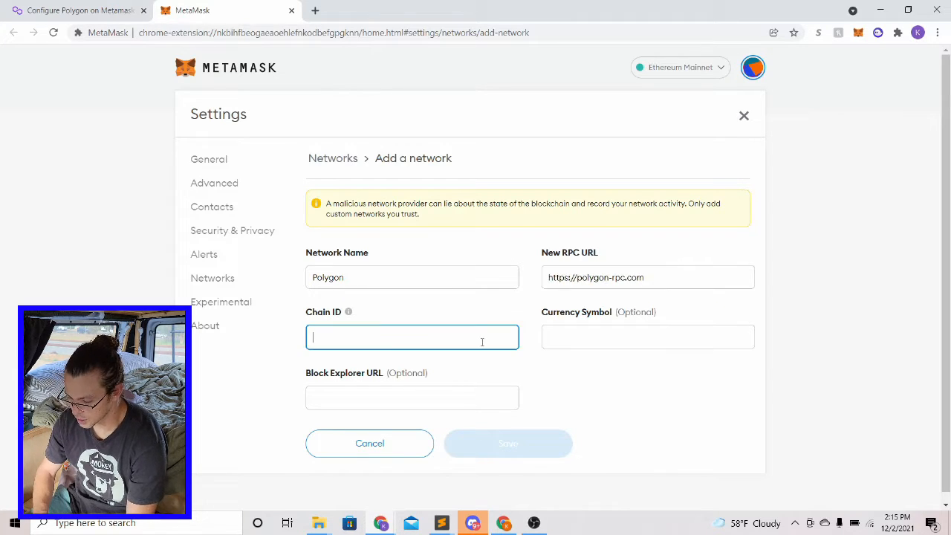
text(137)
click(591, 339)
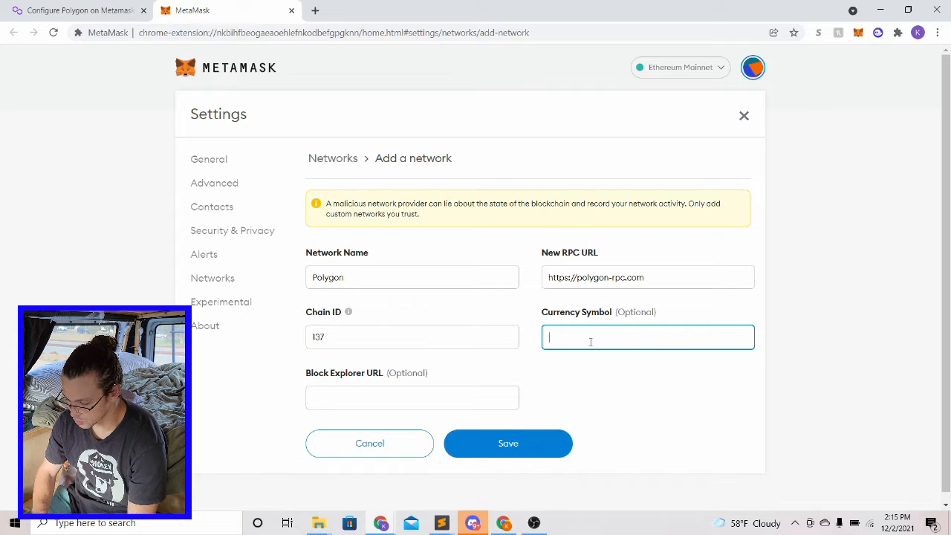
text(MATIC)
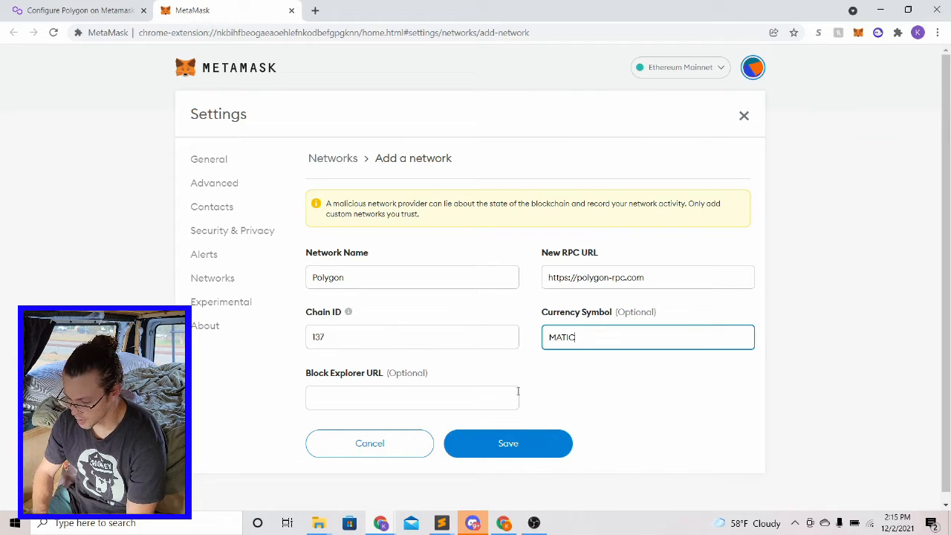
click(487, 396)
text(https://)
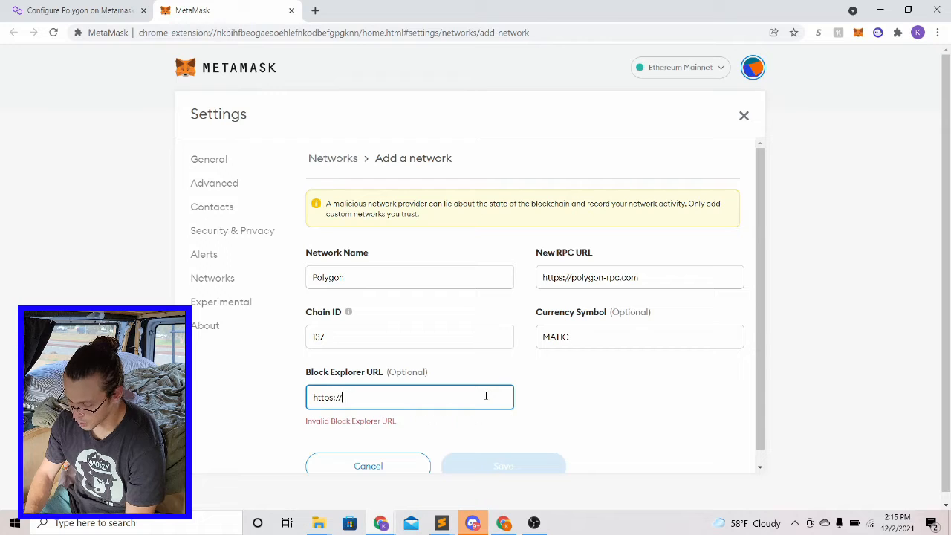
text(polygonsc)
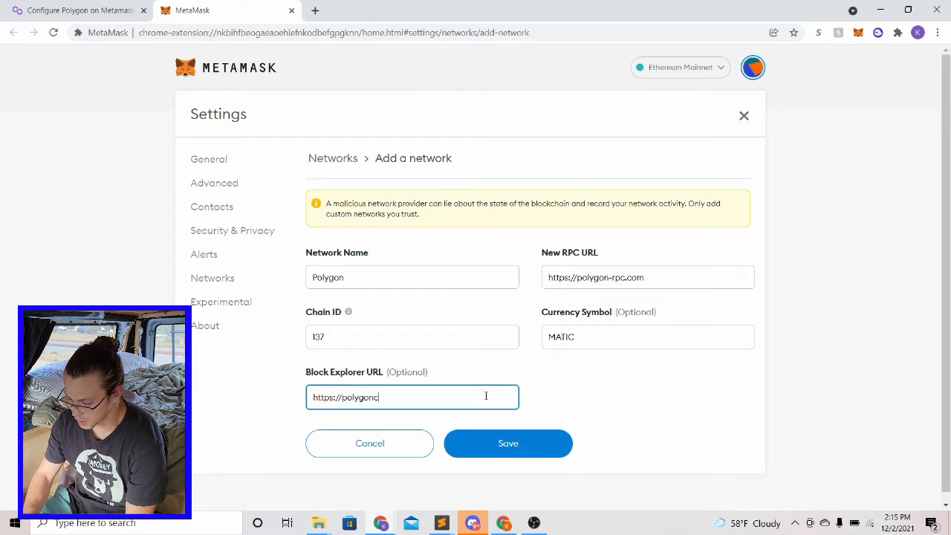
text(an.com)
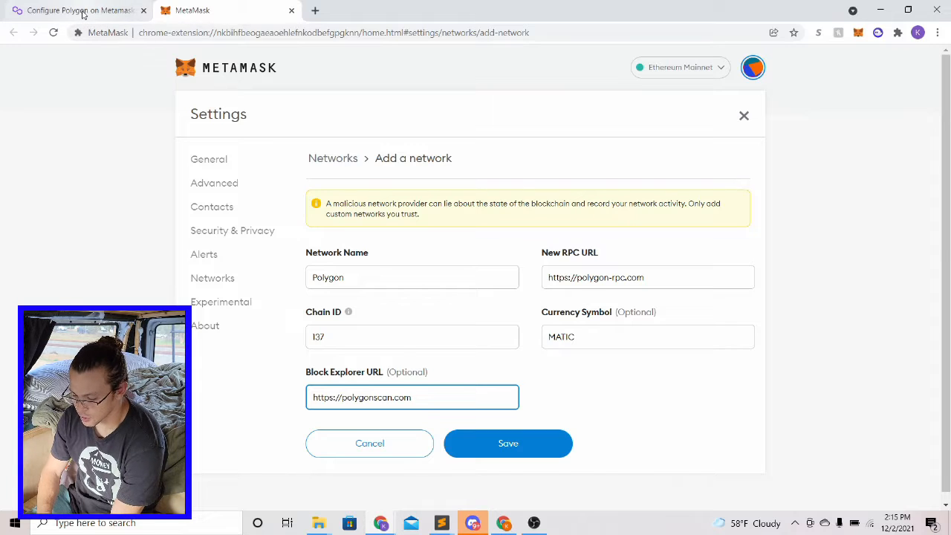
click(83, 13)
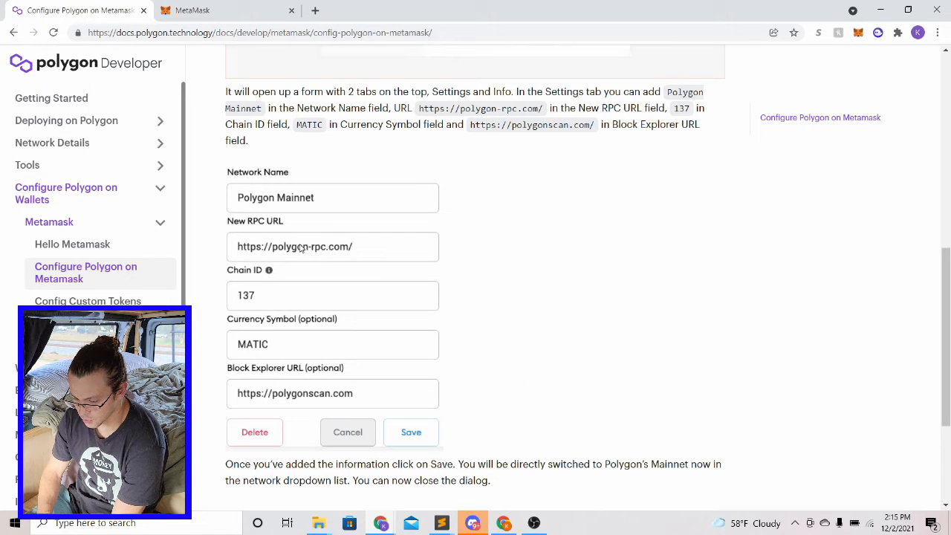
click(222, 11)
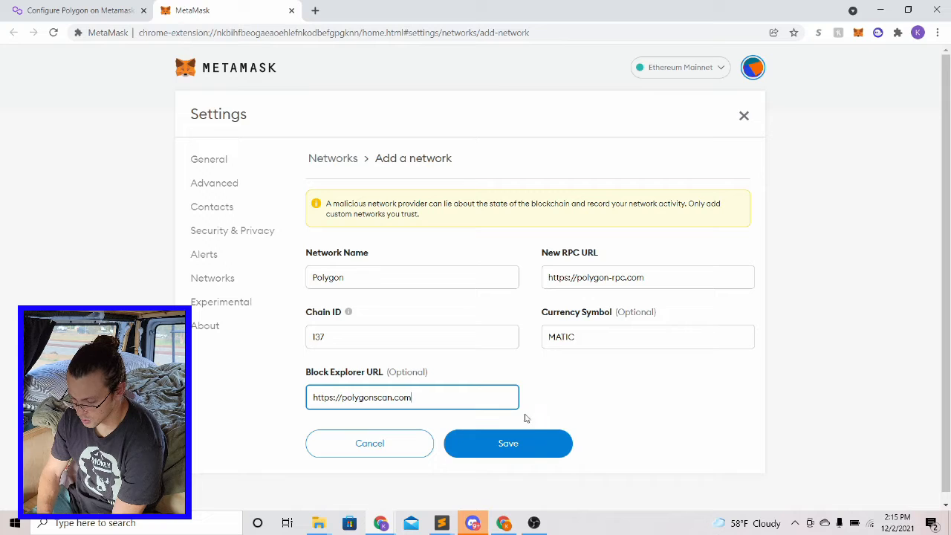
click(535, 451)
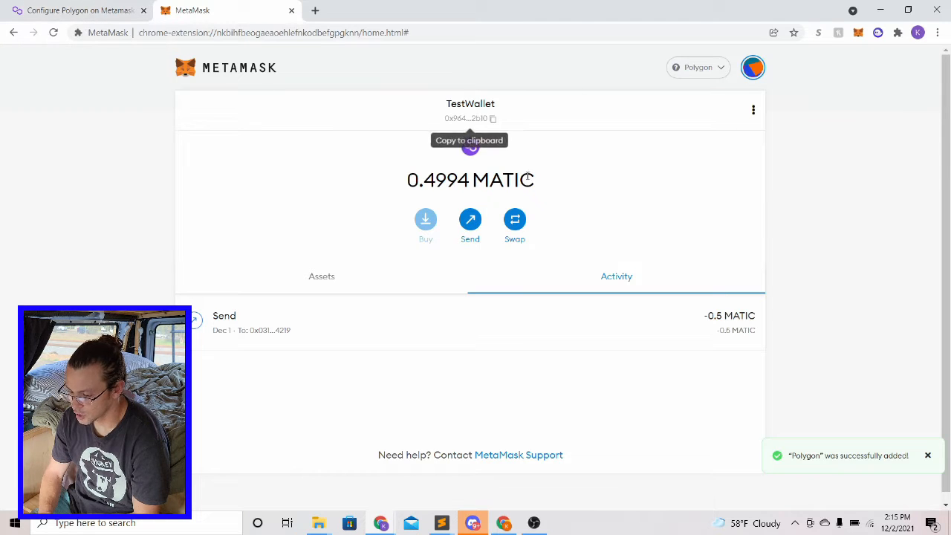
Step: Start adding another network and name it Polygon Mumbai Testnet
click(706, 70)
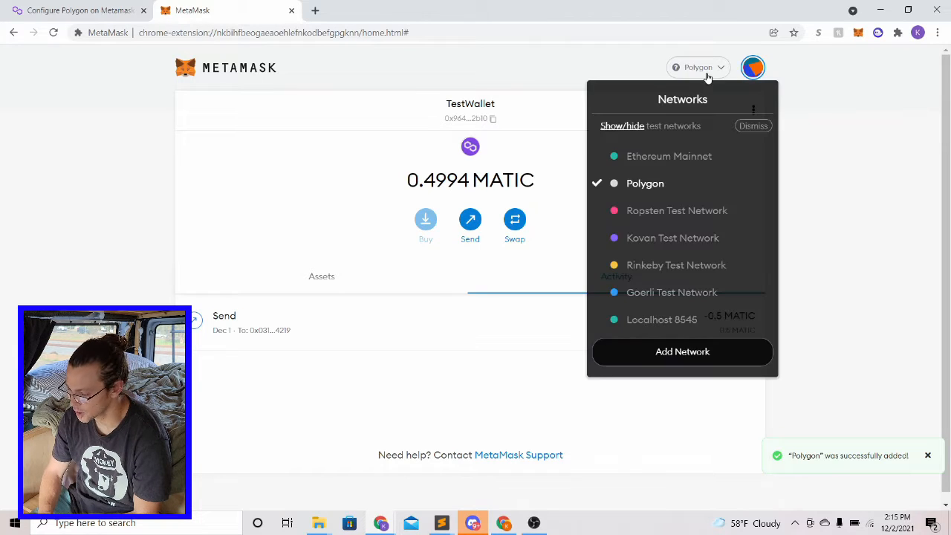
click(679, 352)
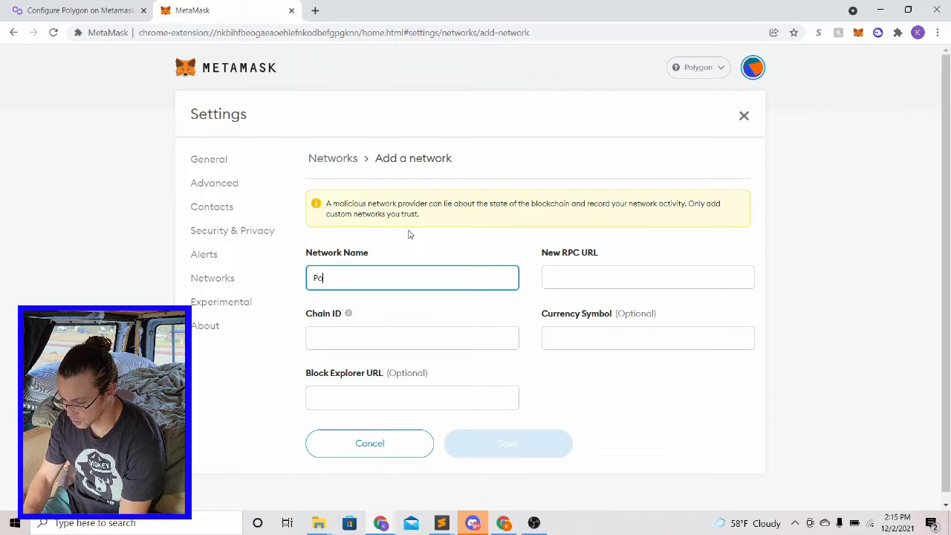
key(BackSpace)
key(BackSpace)
text(Polygo)
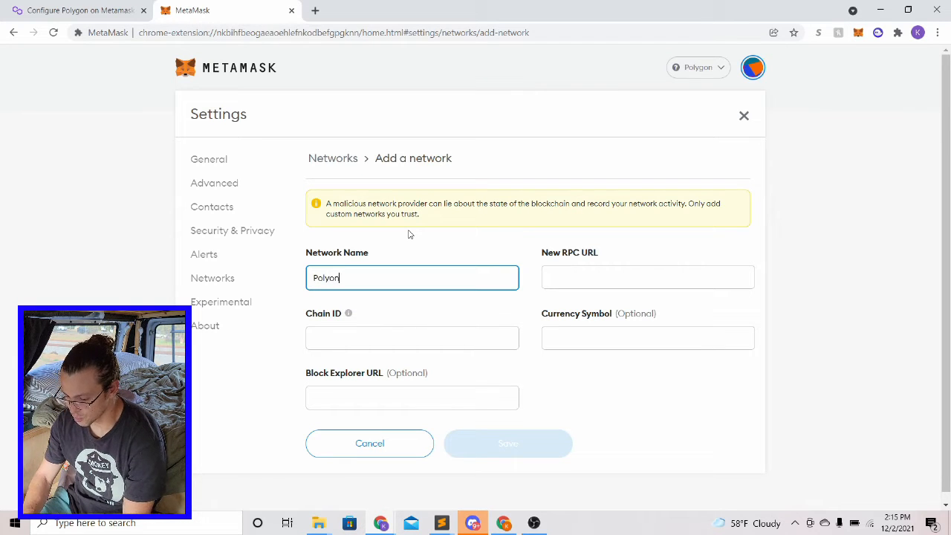
key(BackSpace)
text(gon Mumba)
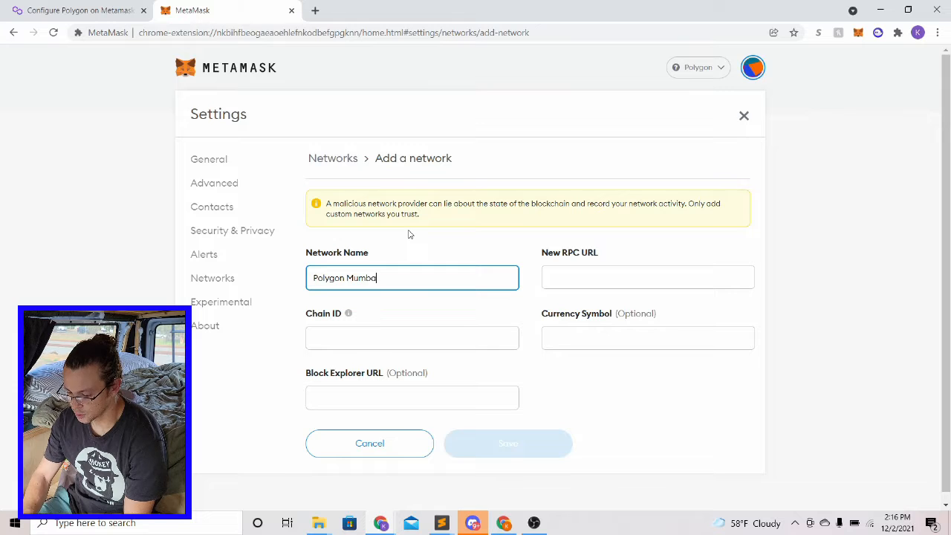
text(i Testnet)
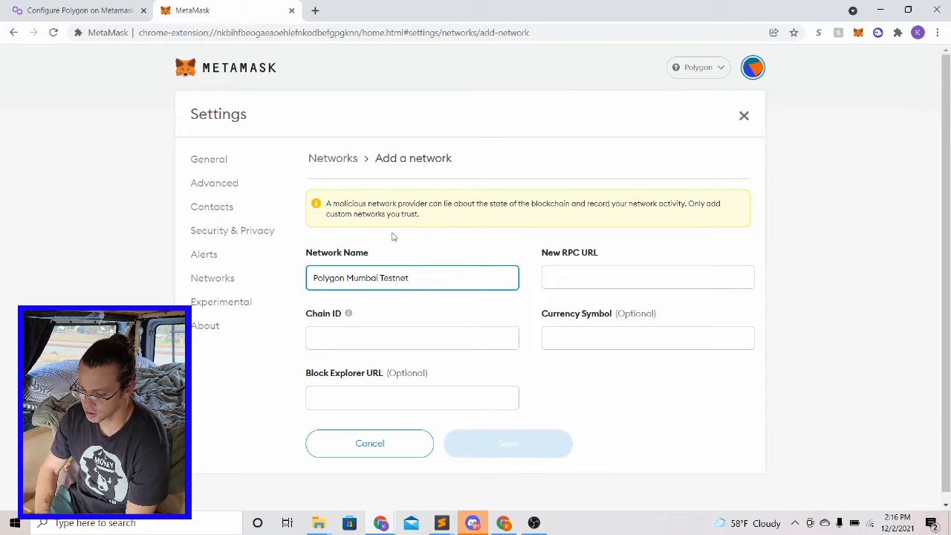
Step: Look up the Mumbai-Testnet network settings in the Polygon documentation
click(65, 4)
scroll(384, 266, up, 5)
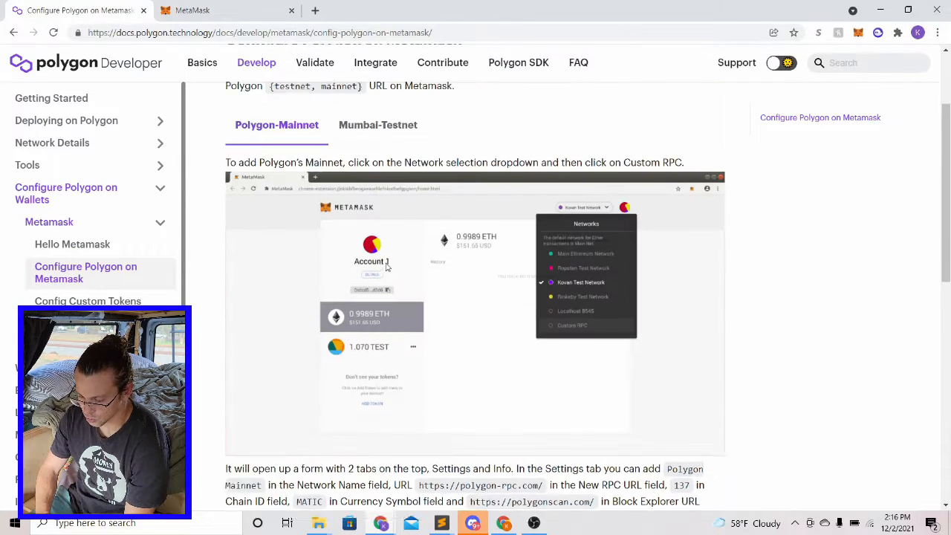
click(365, 157)
scroll(407, 377, down, 5)
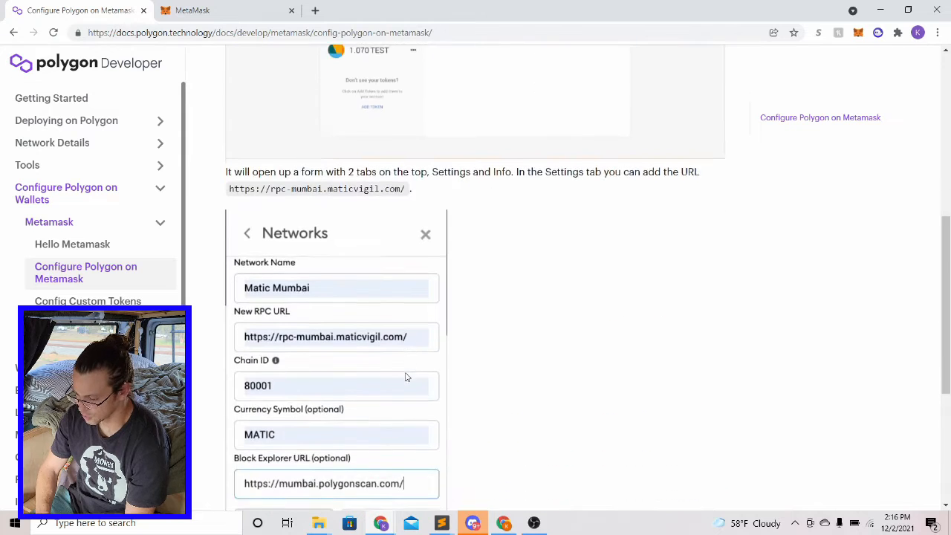
scroll(406, 377, down, 1)
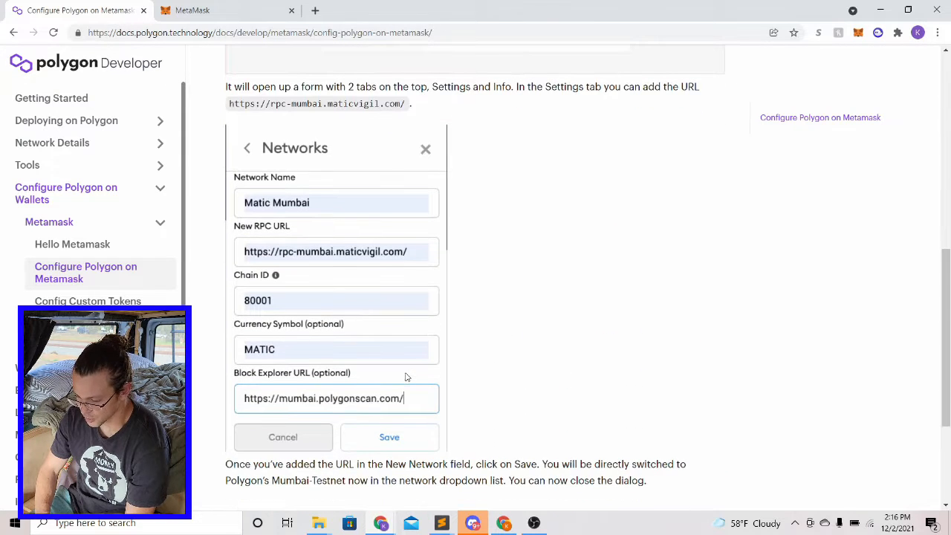
click(226, 12)
click(587, 277)
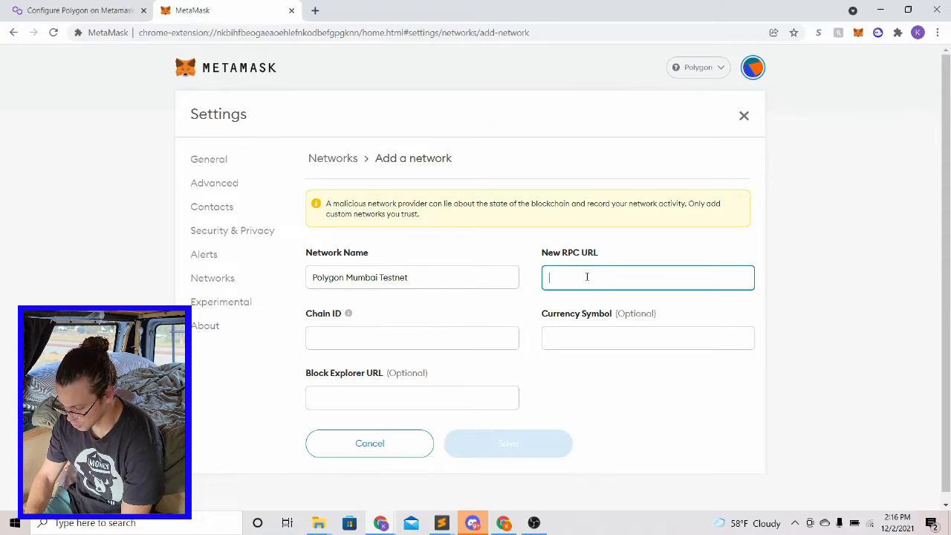
text(https:)
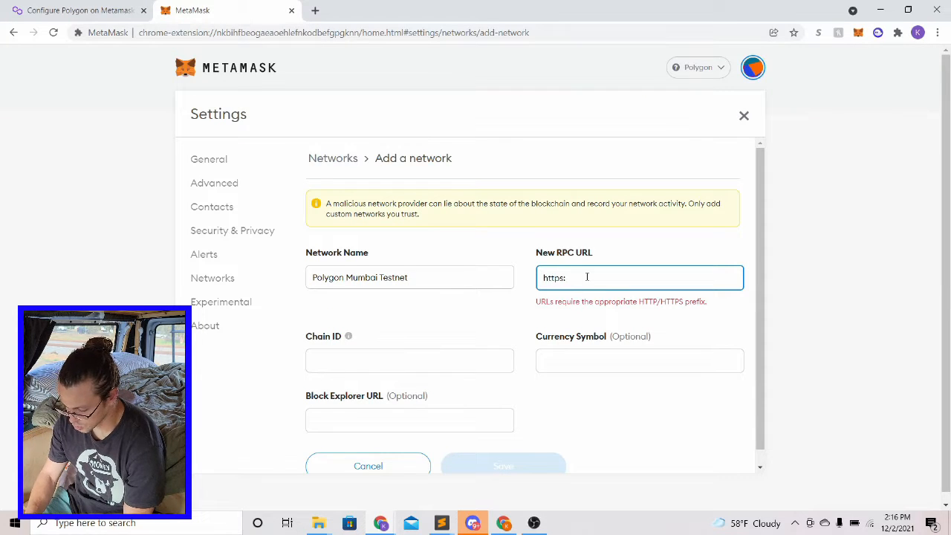
text(//rpc-)
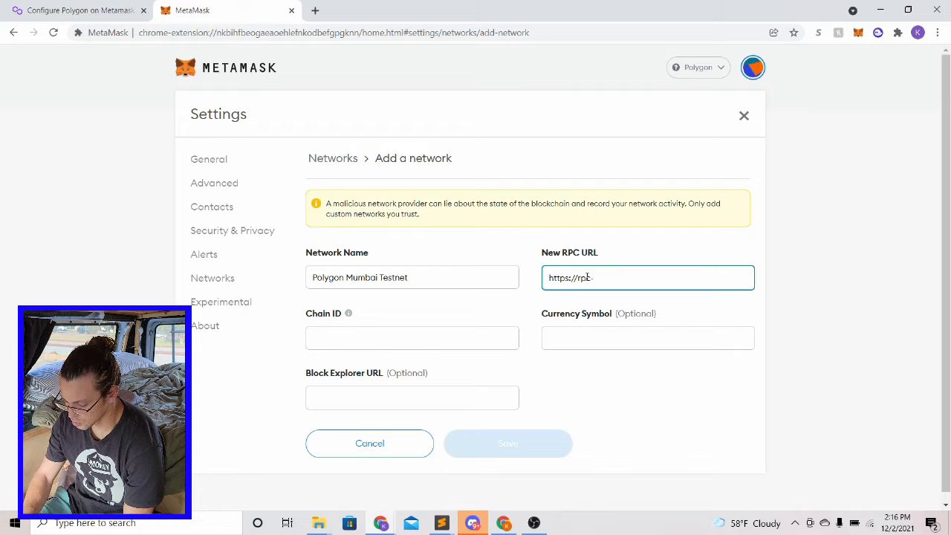
text(mumbai)
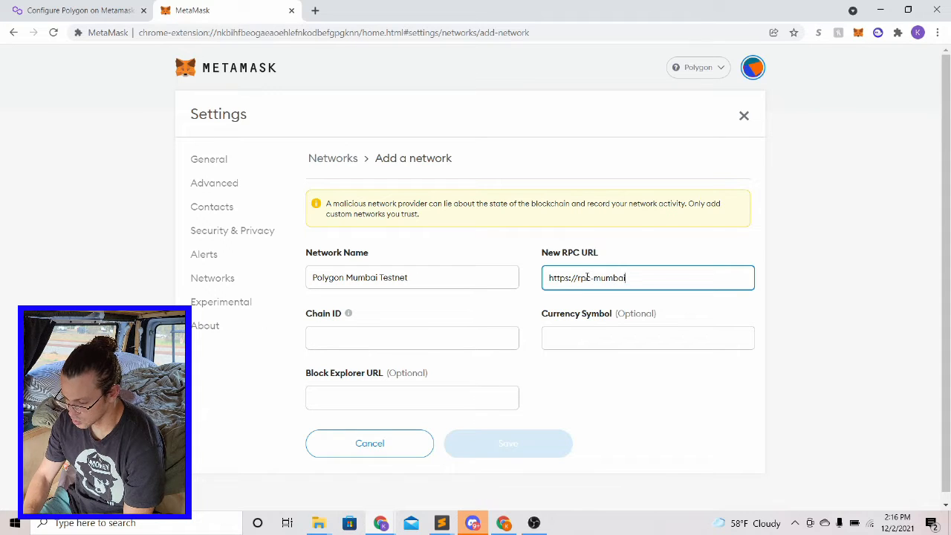
text(.maticvigil)
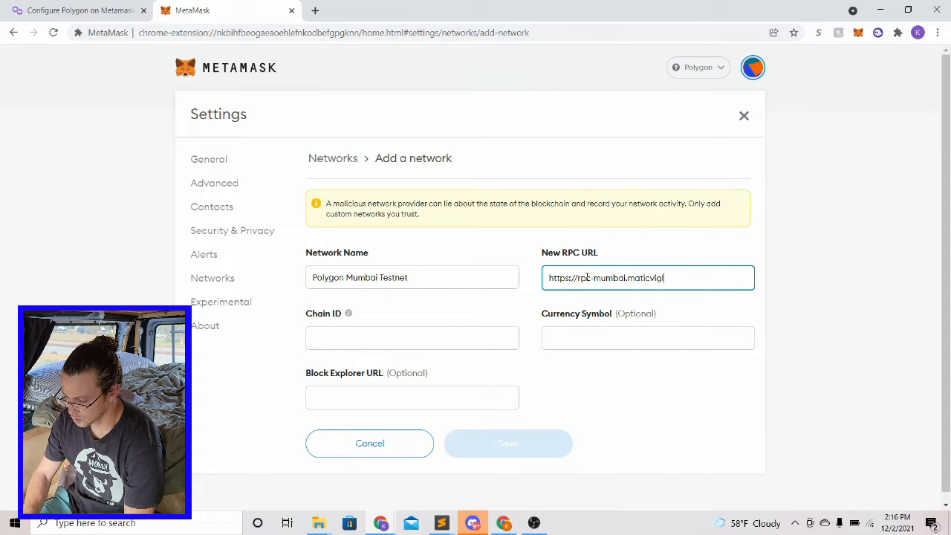
text(.com)
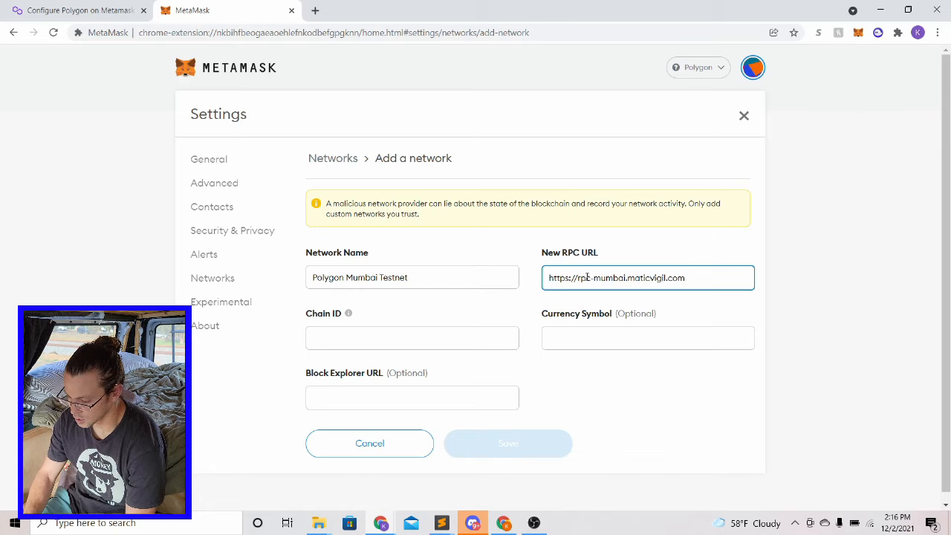
text(/)
Step: Set the testnet's chain ID to 80001 and its currency symbol to MATIC, checking both against the Polygon documentation
click(68, 10)
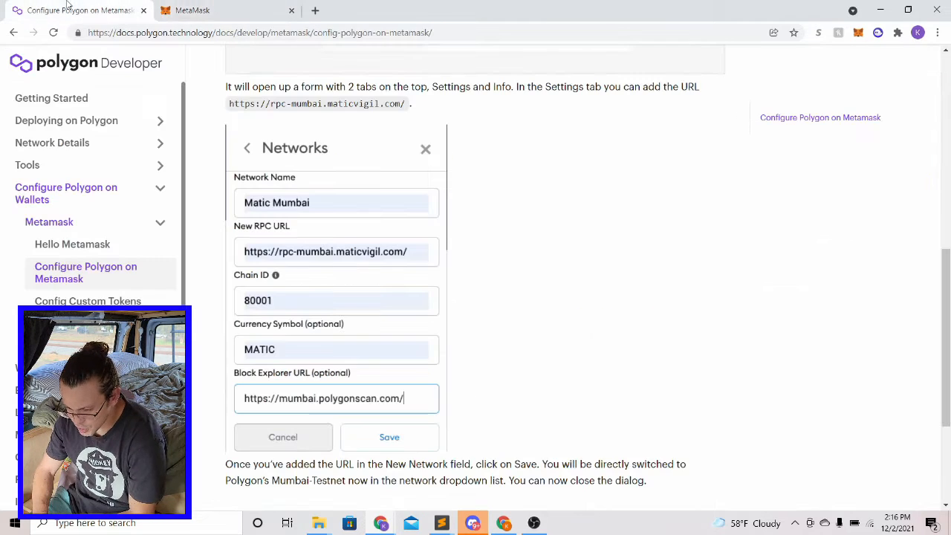
click(203, 13)
click(434, 343)
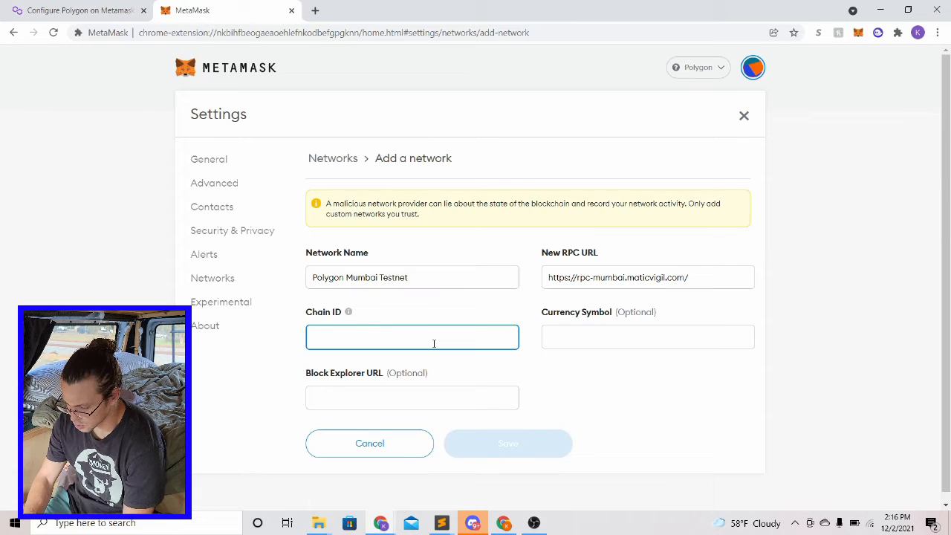
text(80001)
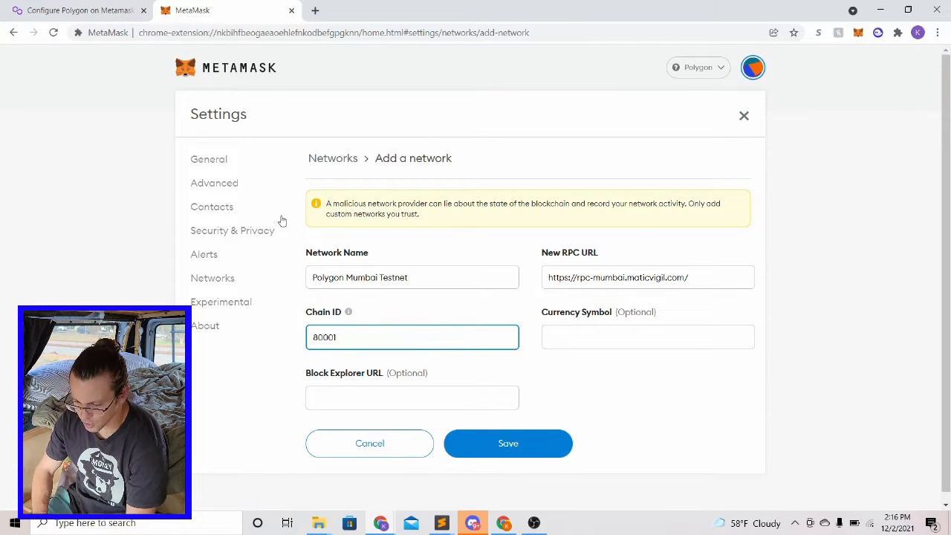
click(96, 11)
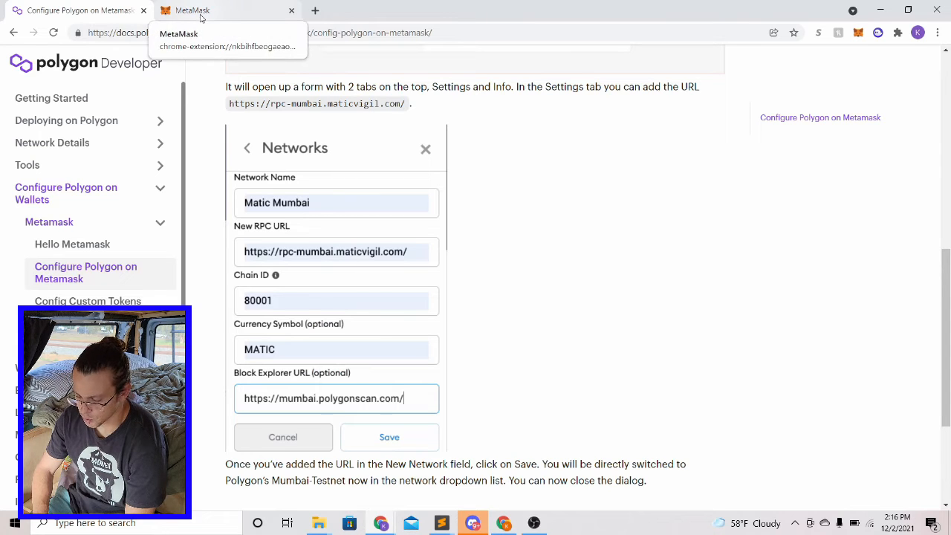
click(201, 17)
click(655, 341)
text(MATIC)
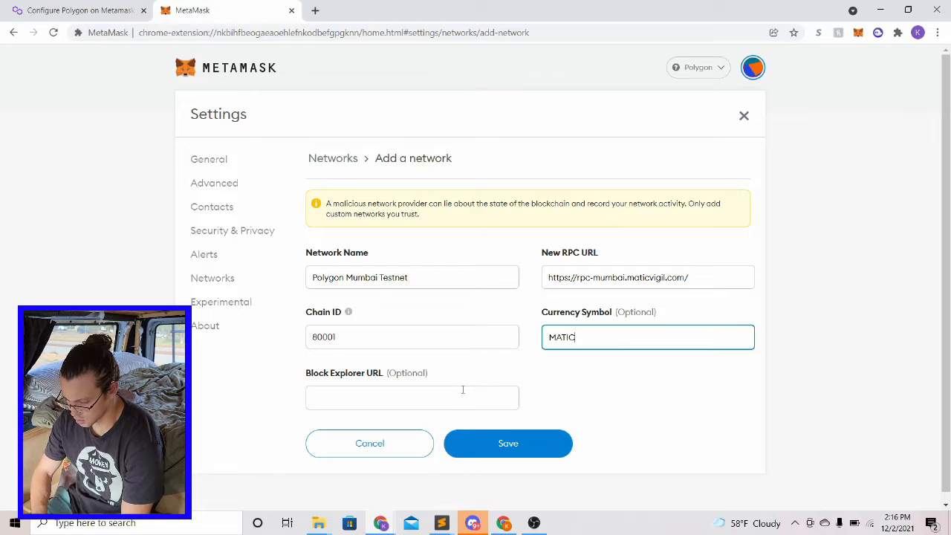
click(463, 398)
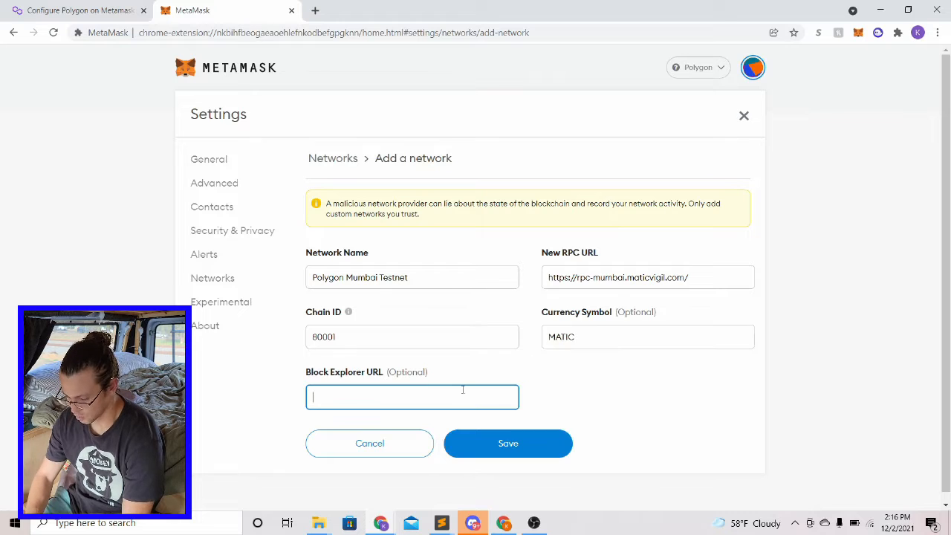
text(https://)
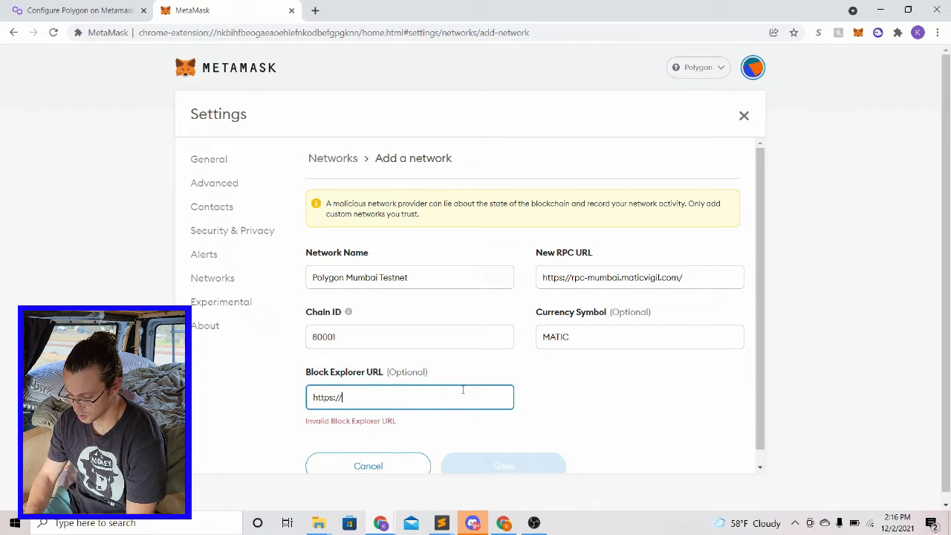
text(mumbai.polygon)
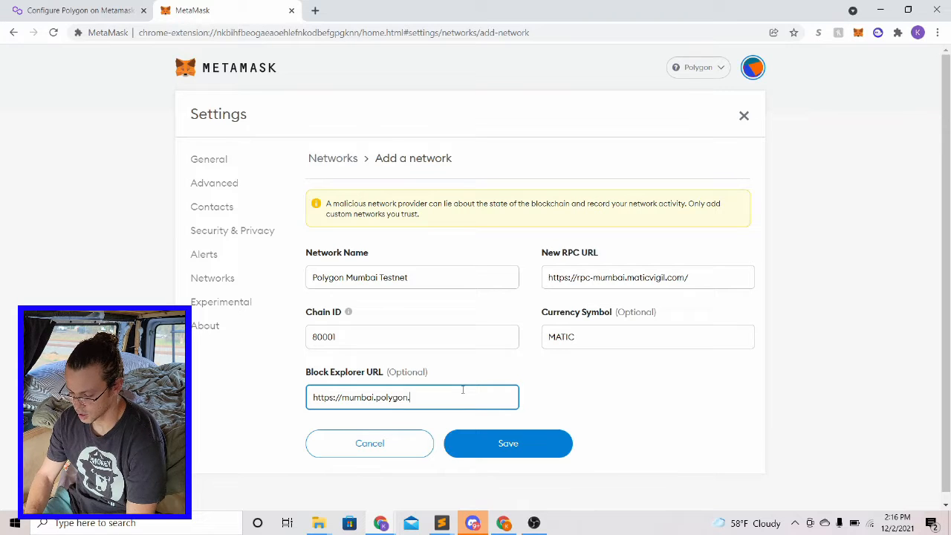
text(.com)
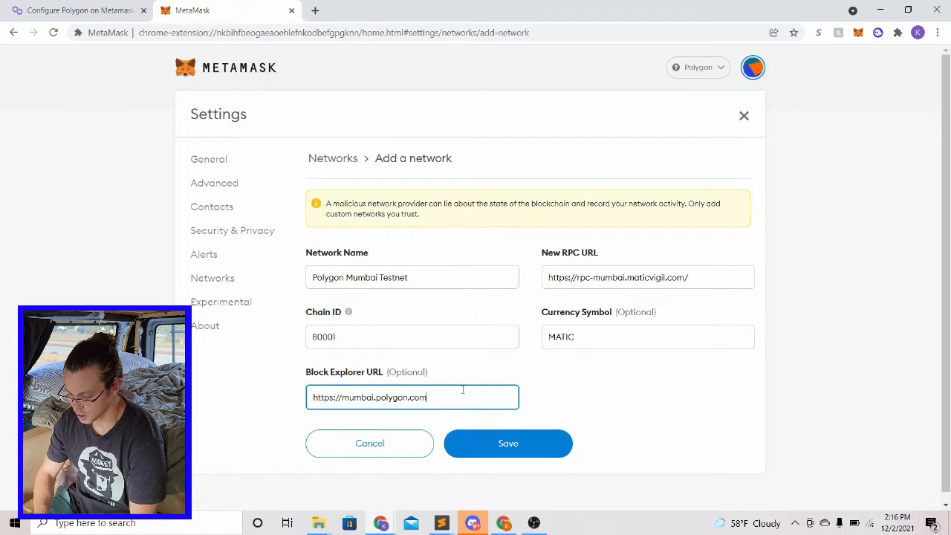
click(506, 453)
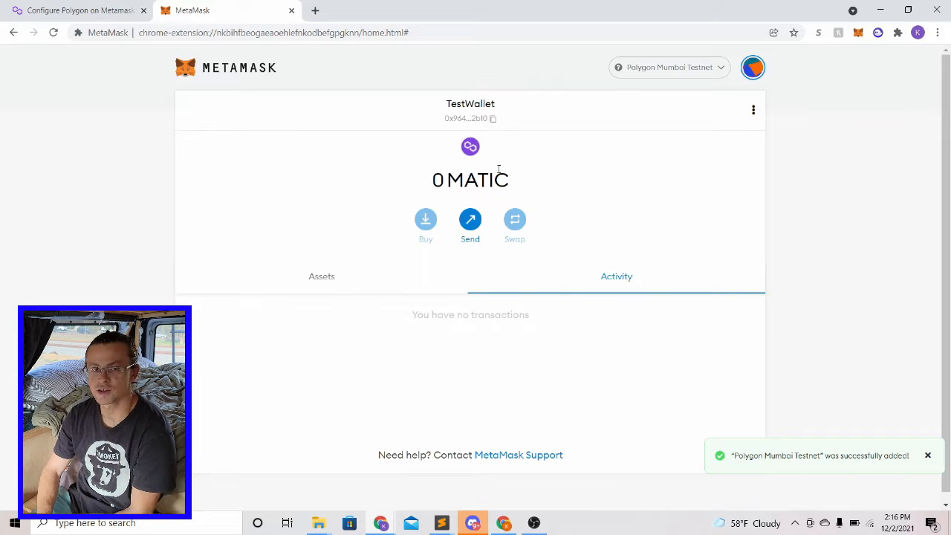
Step: Switch the wallet to the Polygon network and start a transfer to the own account TestWallet2
click(689, 68)
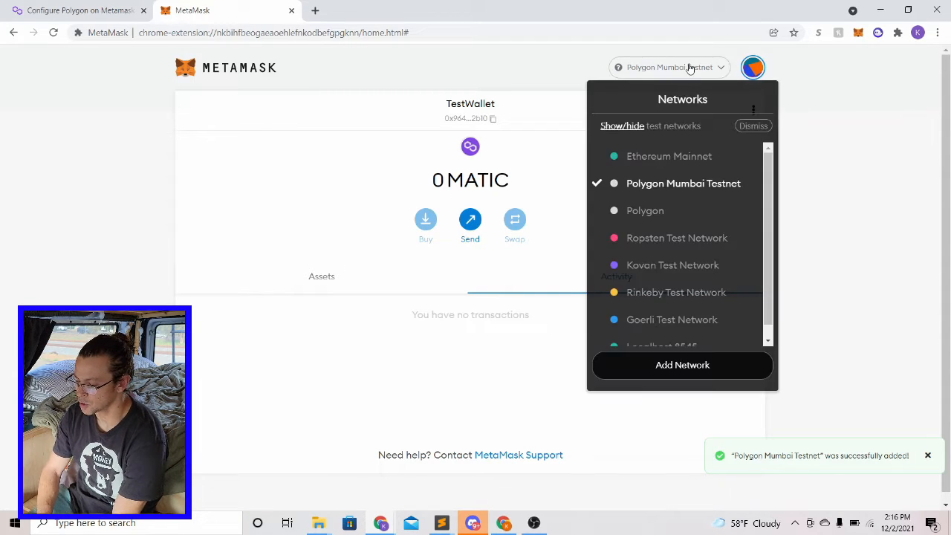
click(653, 215)
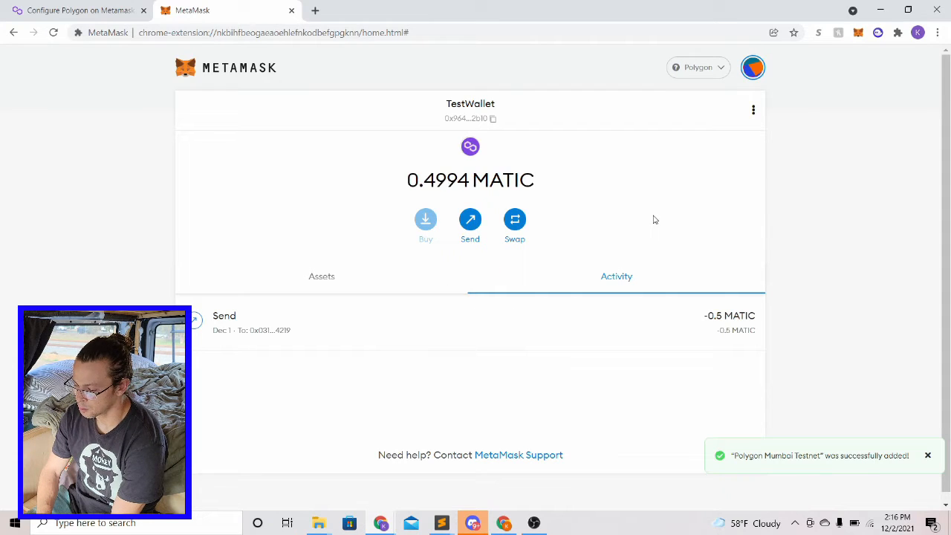
click(471, 220)
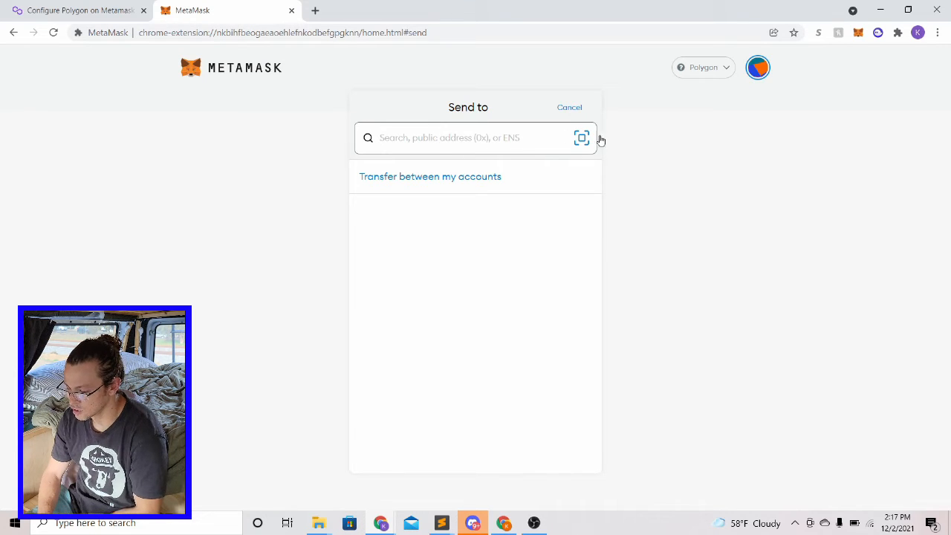
click(478, 178)
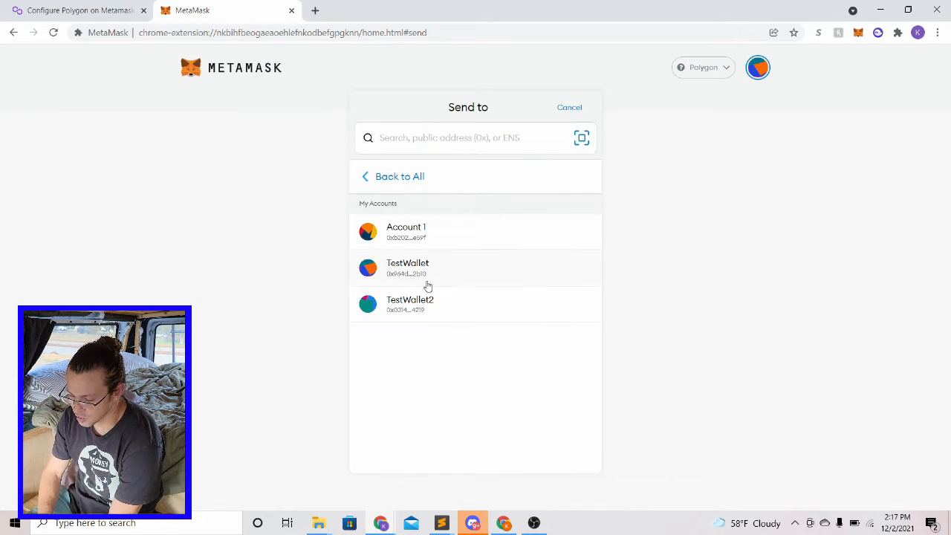
click(422, 311)
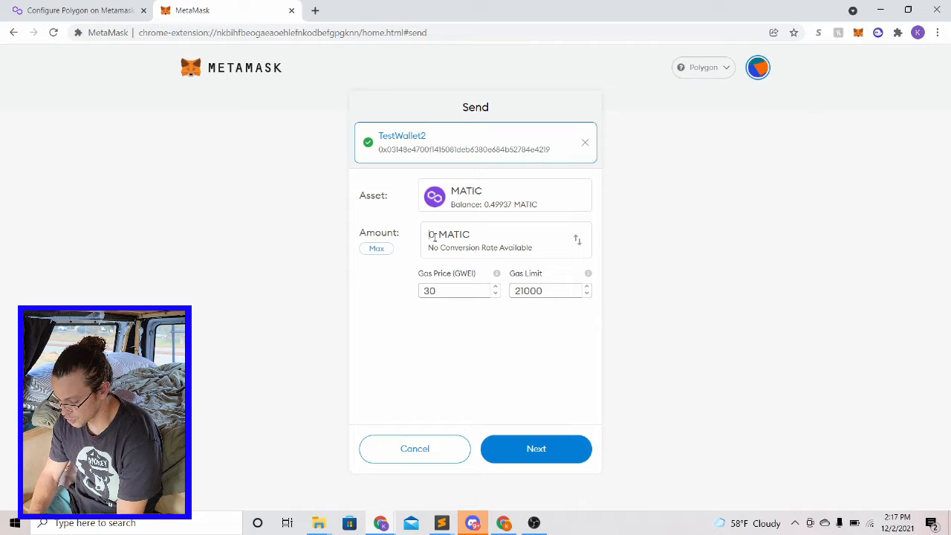
Step: Set the transfer amount to .25 MATIC and confirm the transaction
click(435, 236)
key(BackSpace)
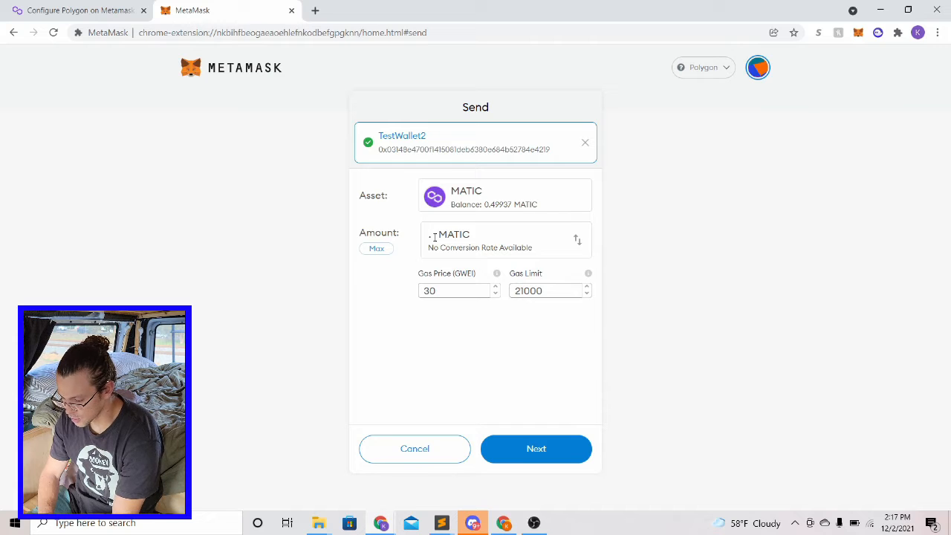
text(.25)
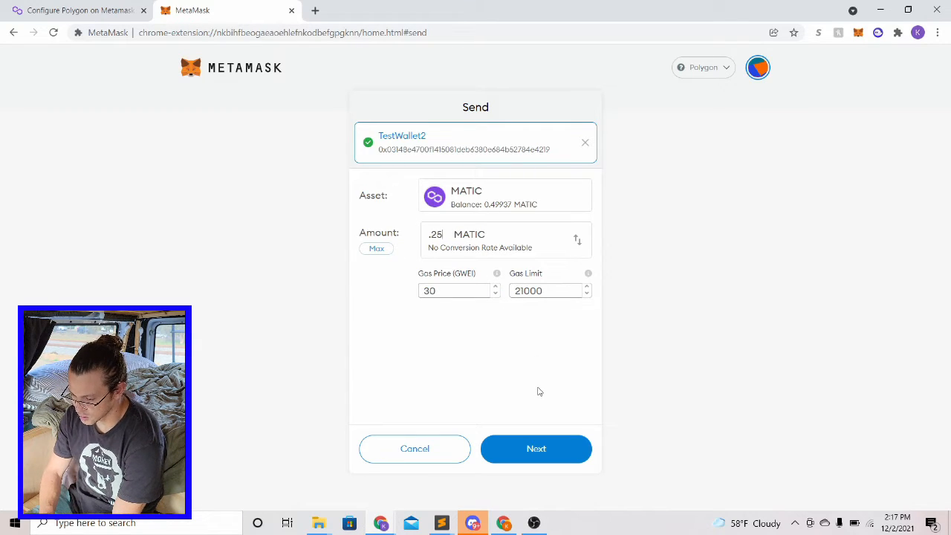
click(542, 454)
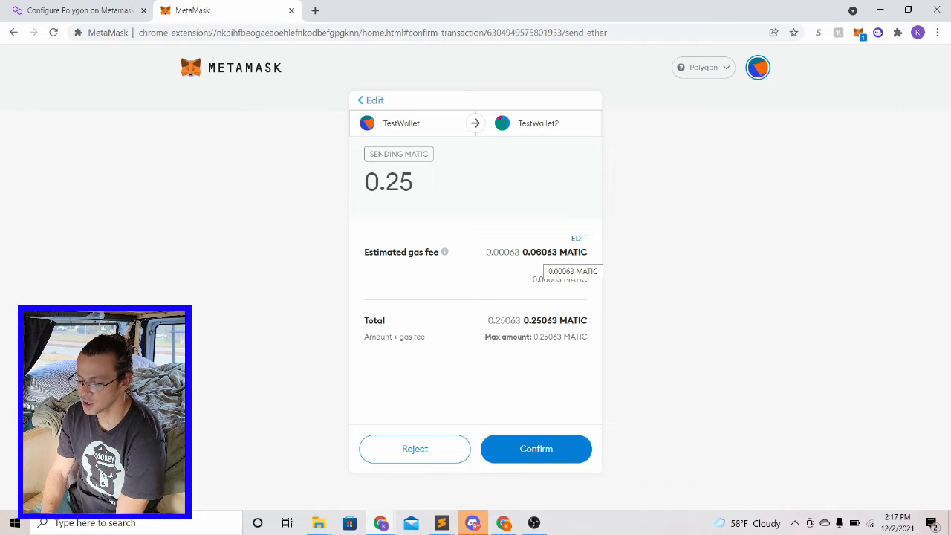
click(520, 459)
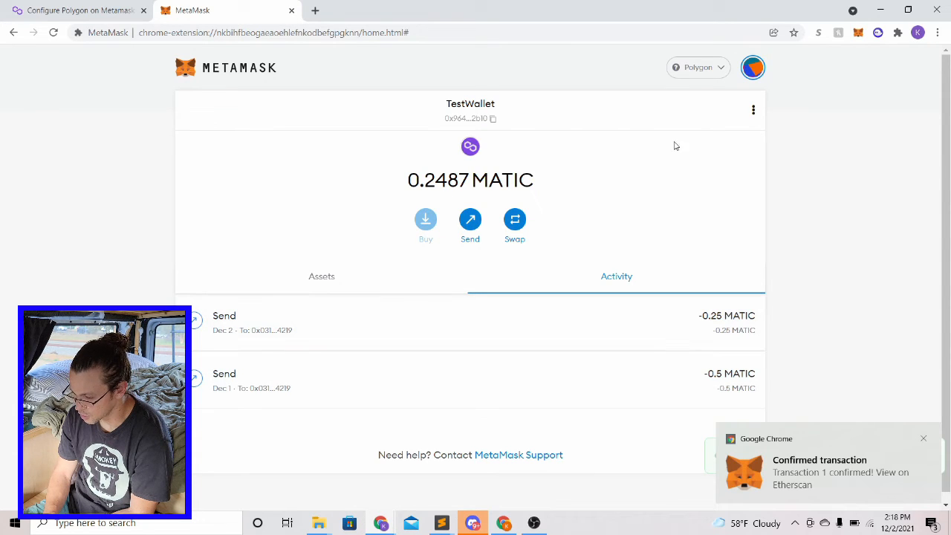
Step: Switch to the TestWallet2 account on the Polygon network to check its MATIC balance
click(717, 68)
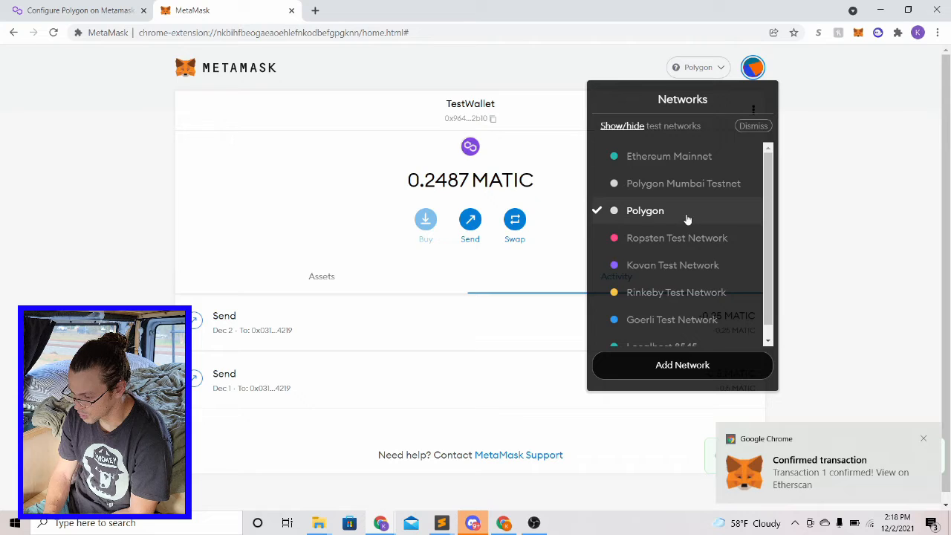
click(813, 96)
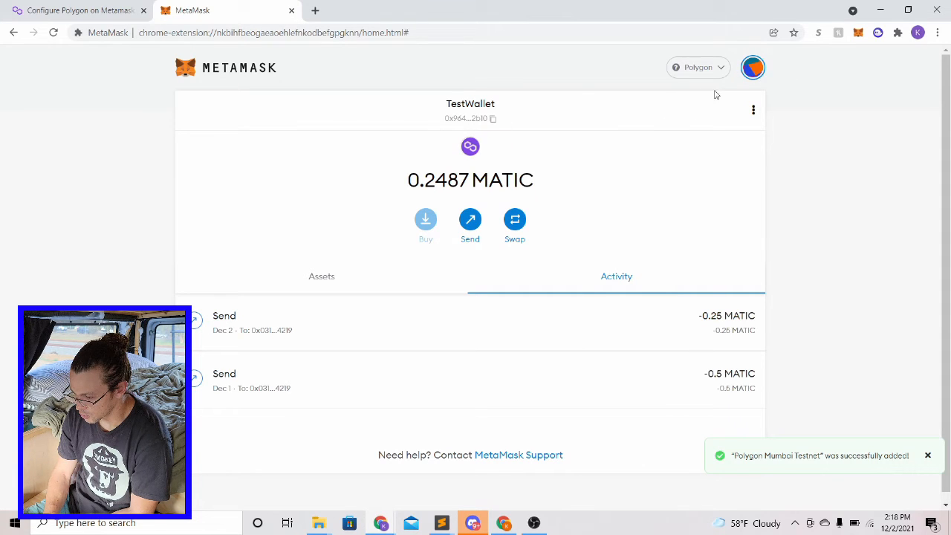
click(753, 68)
click(689, 231)
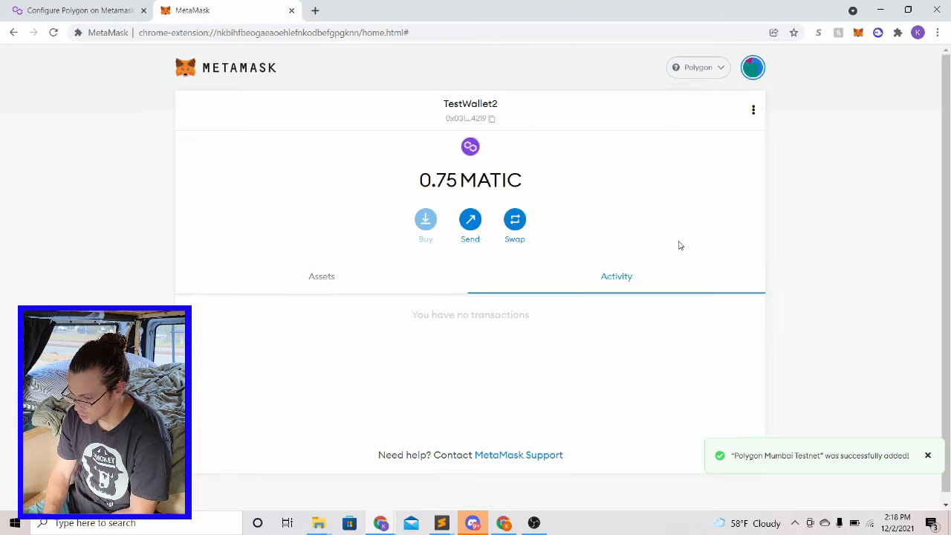